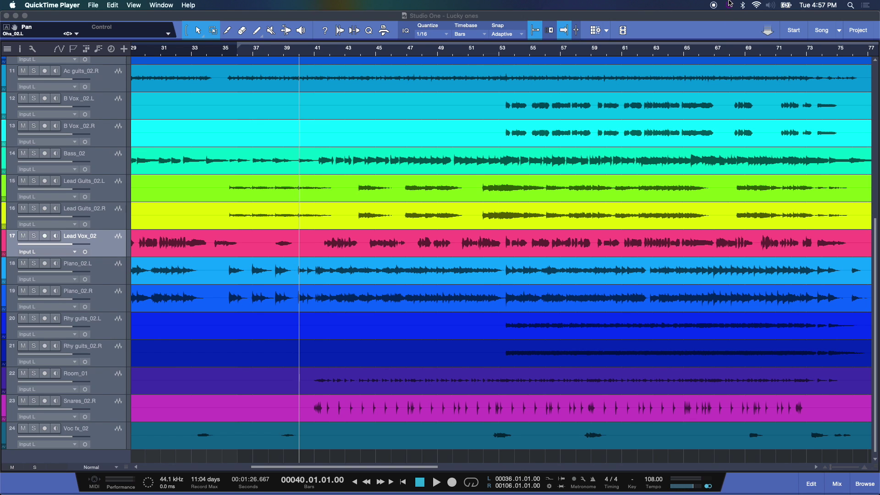
Step: Bring the Lucky ones song window to the front and open the View menu
{"action": "left_click", "coordinate": [134, 13]}
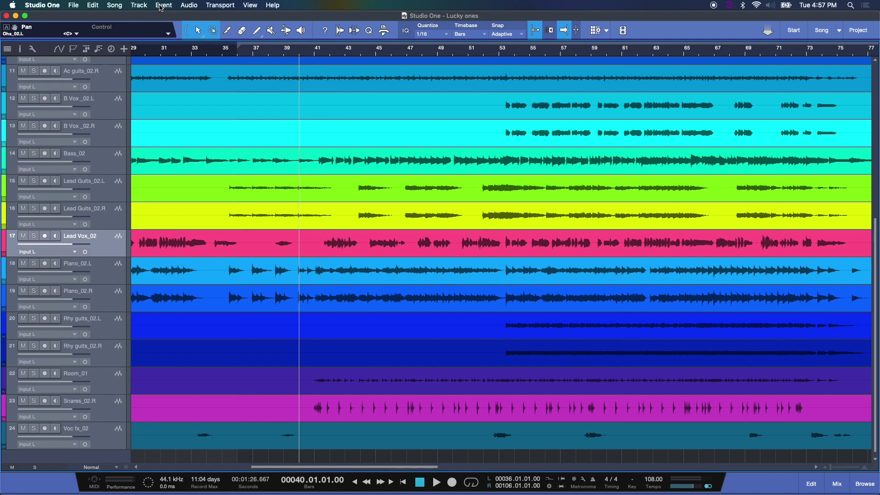
{"action": "left_click", "coordinate": [247, 5]}
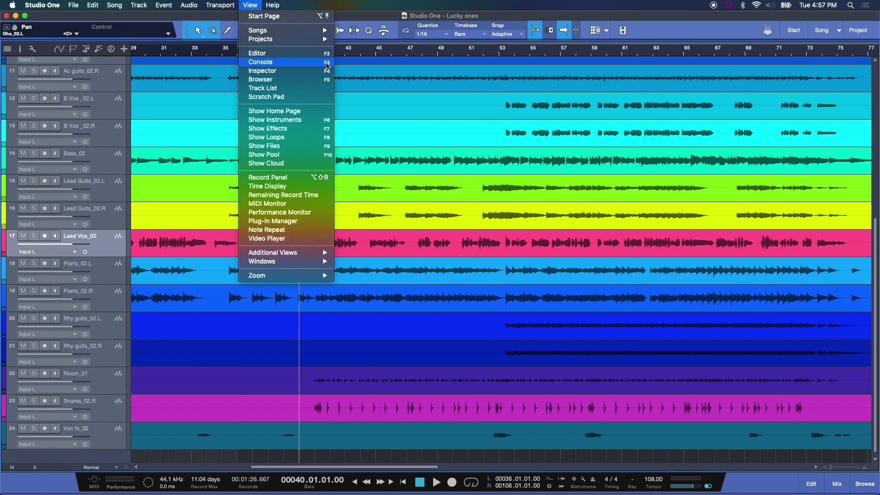
Step: Show the mixer console via View > Console and F3, and collapse Lead Vox_02's Inserts panel
{"action": "left_click", "coordinate": [285, 65]}
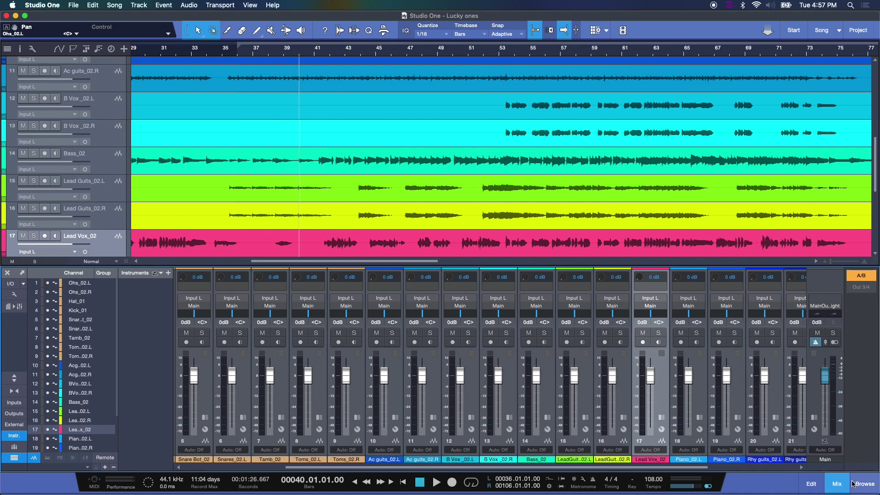
{"action": "left_click", "coordinate": [842, 483]}
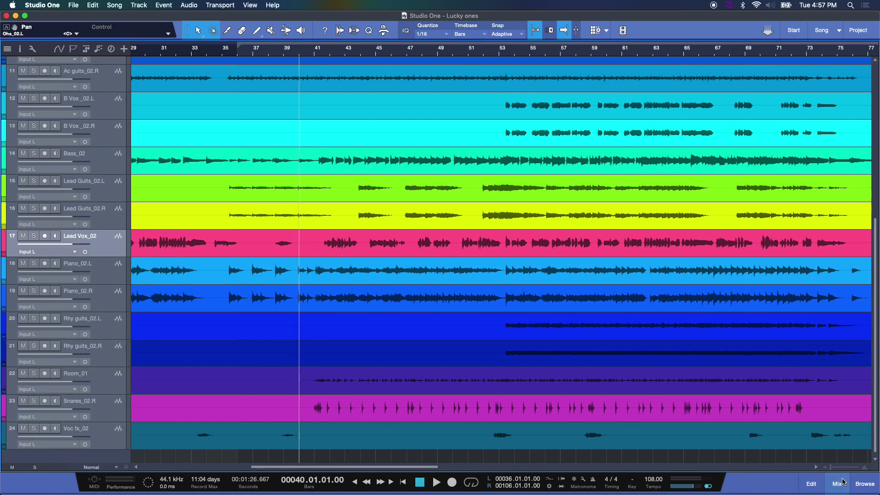
{"action": "left_click", "coordinate": [843, 483]}
{"action": "left_click", "coordinate": [843, 482]}
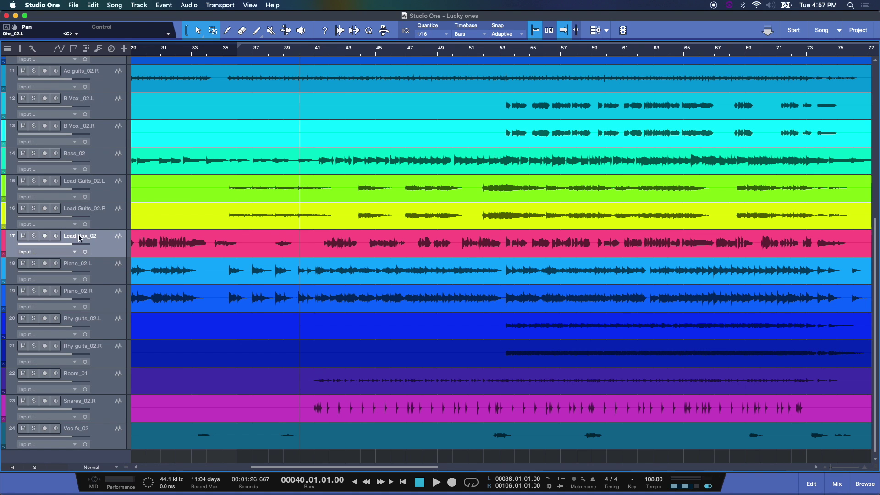
{"action": "key", "text": "F3"}
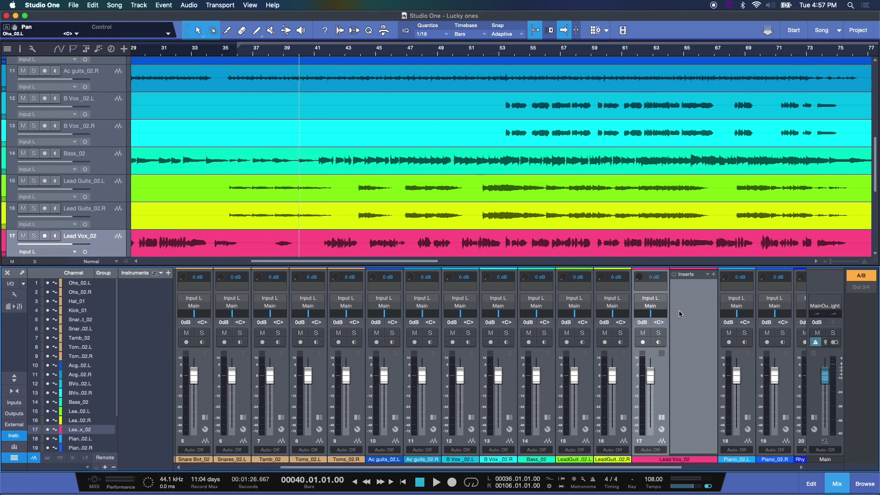
{"action": "left_click", "coordinate": [661, 354]}
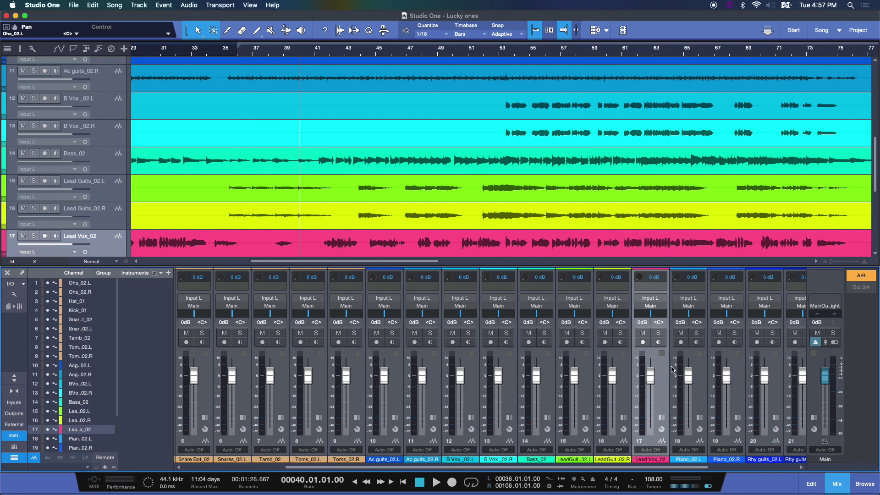
Step: Detach the console into a floating Console window and reposition it over the arrange view
{"action": "left_click", "coordinate": [23, 274]}
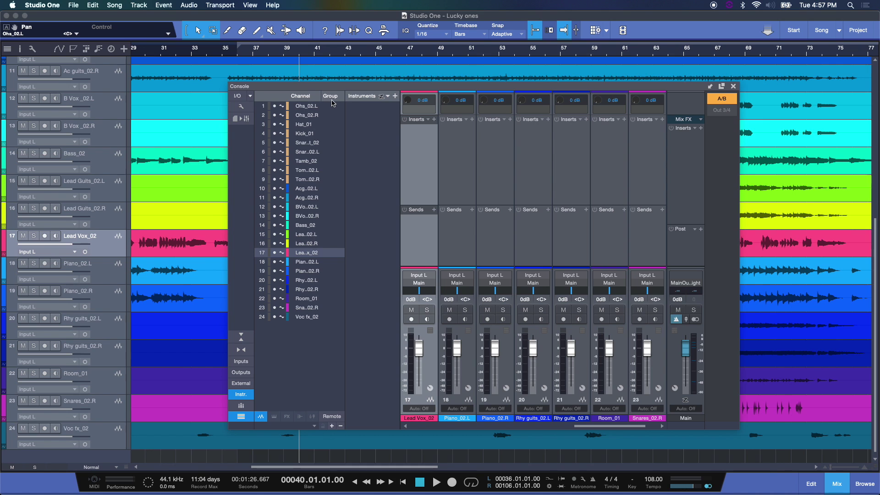
{"action": "left_click_drag", "start_coordinate": [357, 87], "coordinate": [307, 86]}
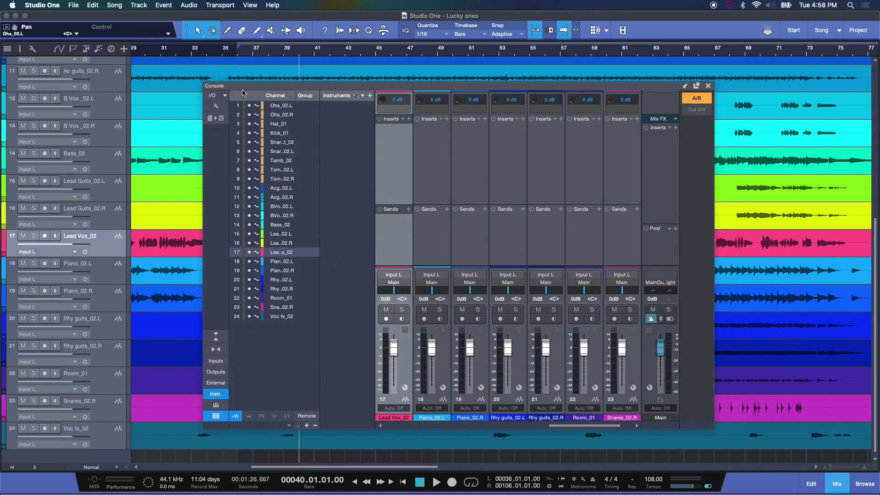
{"action": "left_click_drag", "start_coordinate": [251, 87], "coordinate": [205, 90]}
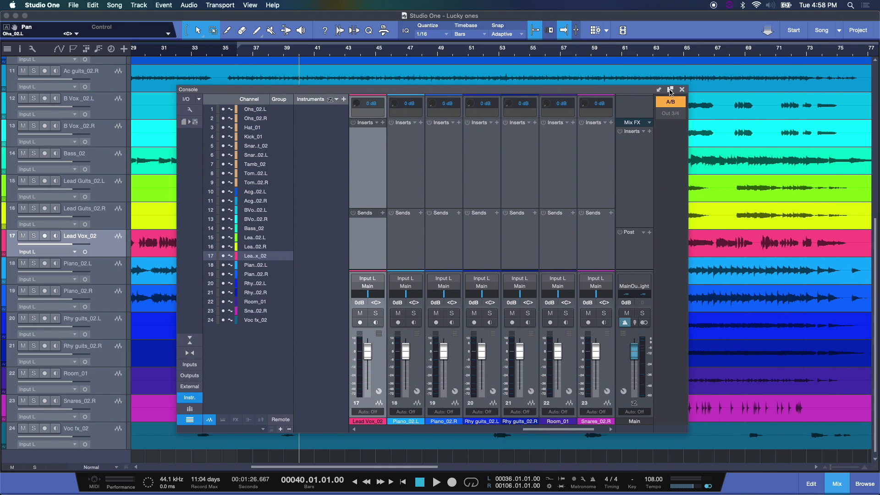
Step: Maximize the console, resize the inserts and sends sections, heighten faders, and play with Main selected
{"action": "left_click", "coordinate": [670, 90]}
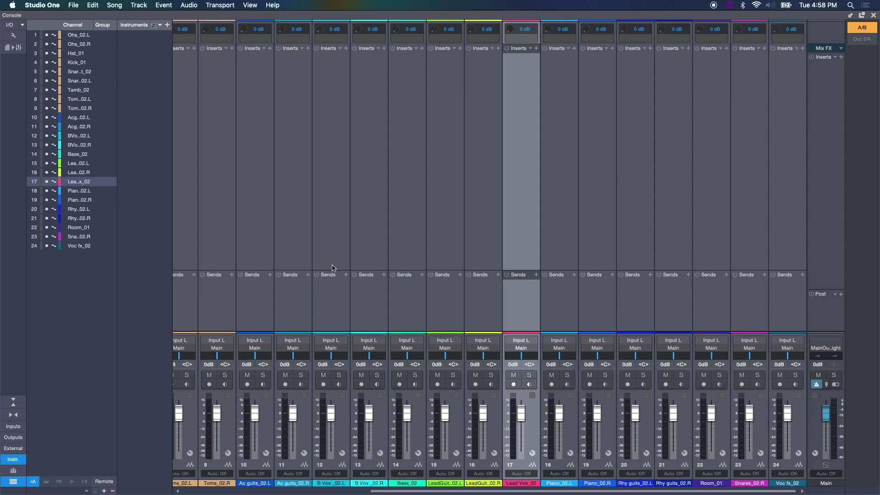
{"action": "left_click_drag", "start_coordinate": [332, 269], "coordinate": [330, 195]}
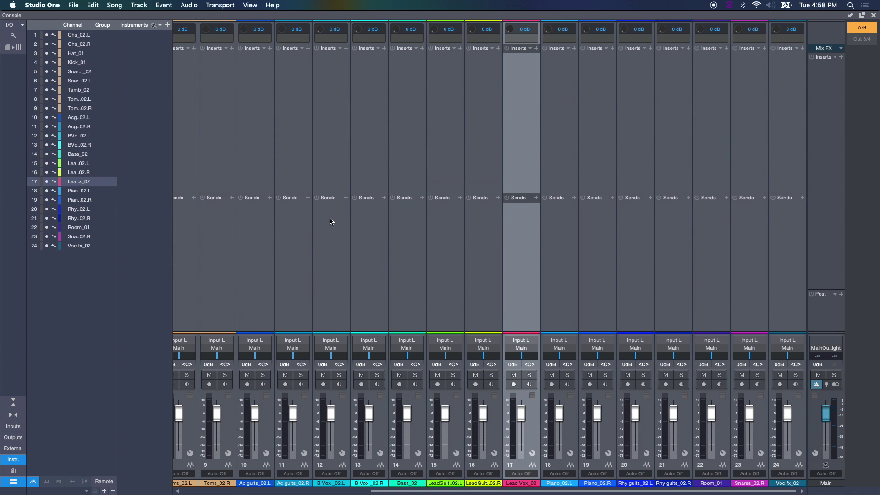
{"action": "left_click", "coordinate": [333, 108]}
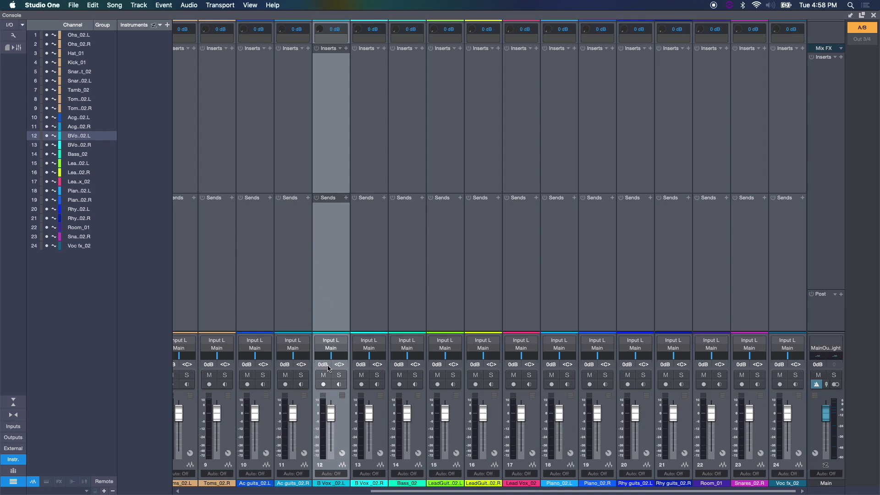
{"action": "left_click_drag", "start_coordinate": [340, 195], "coordinate": [338, 247]}
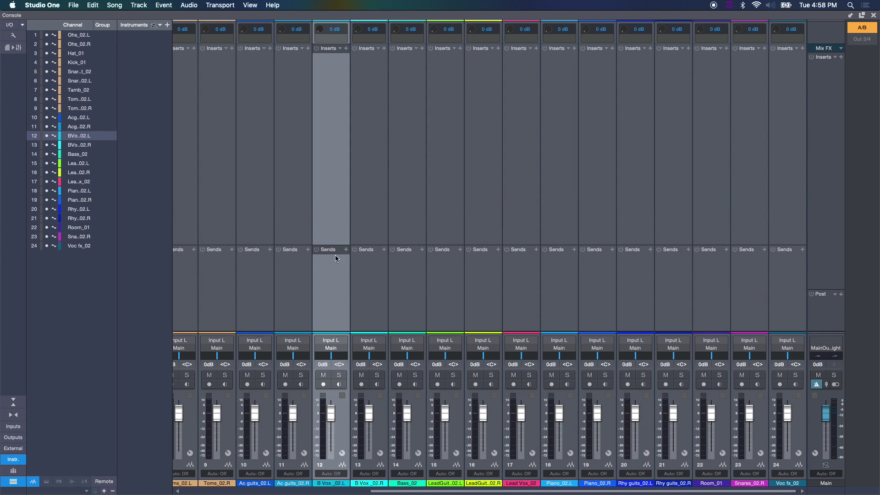
{"action": "left_click_drag", "start_coordinate": [378, 332], "coordinate": [403, 182]}
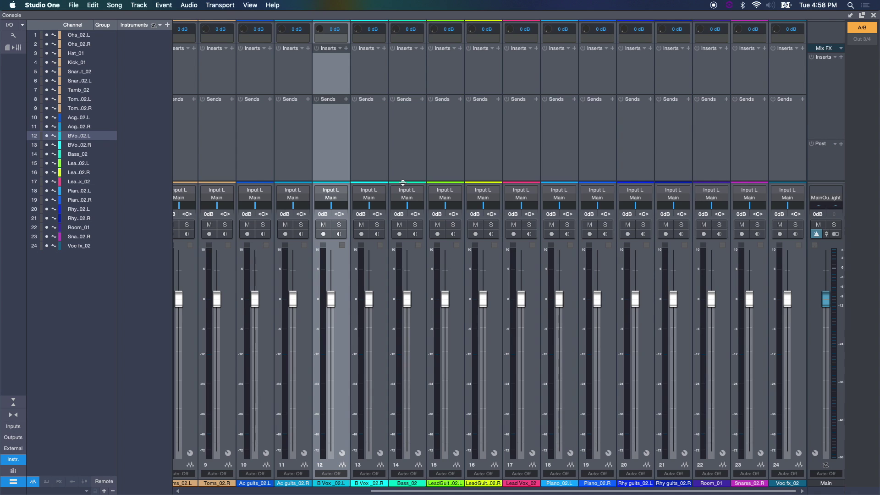
{"action": "key", "text": "space"}
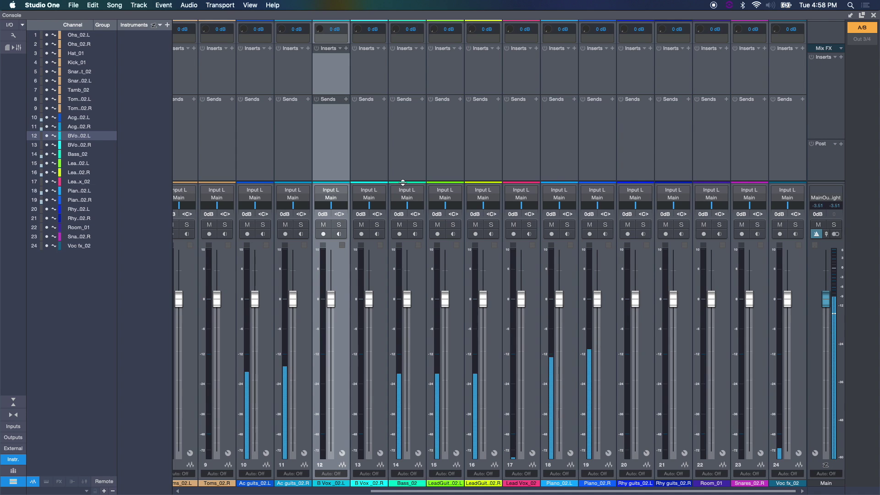
{"action": "left_click", "coordinate": [814, 265]}
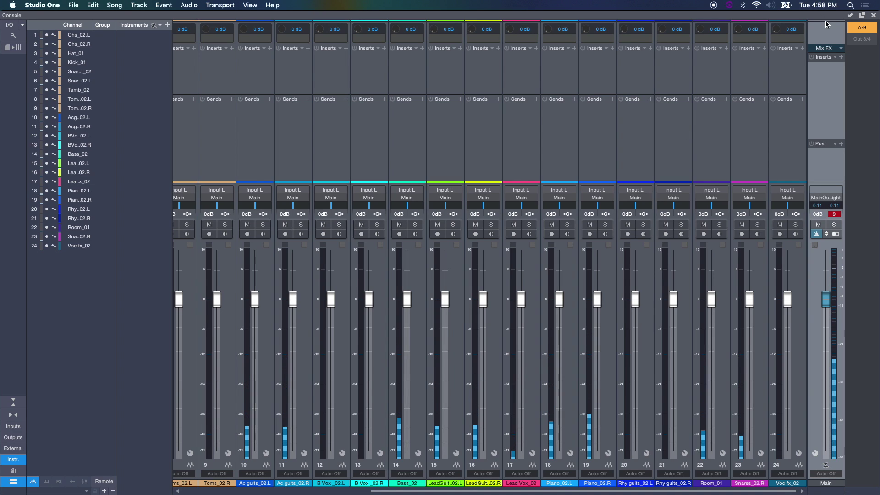
Step: Attach the console back into the song window, then hide it with the Mix button
{"action": "left_click", "coordinate": [851, 17]}
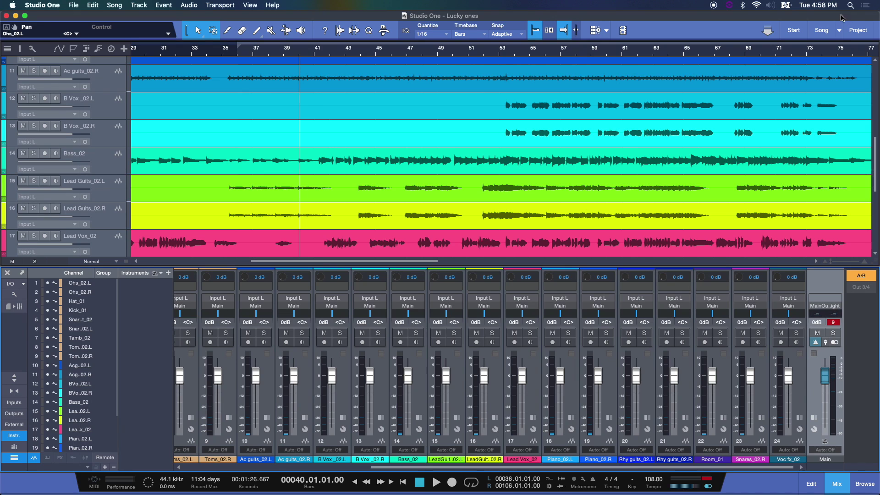
{"action": "left_click", "coordinate": [836, 482]}
{"action": "left_click", "coordinate": [836, 483]}
{"action": "left_click", "coordinate": [833, 488]}
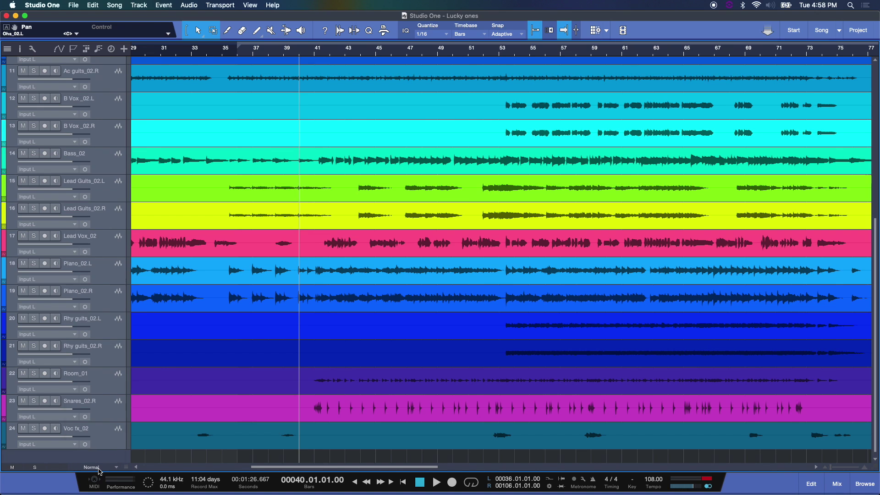
Step: Try Minimal and Small track heights, then return all tracks to Normal height
{"action": "left_click", "coordinate": [99, 468]}
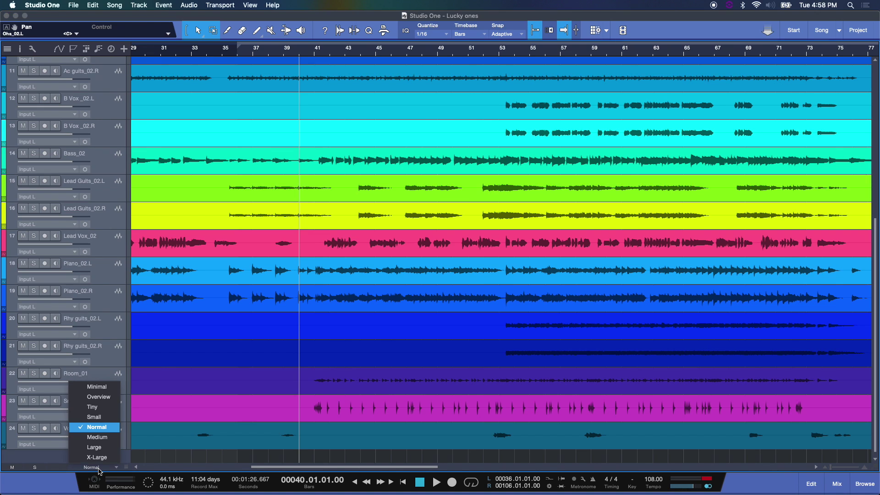
{"action": "left_click", "coordinate": [97, 388]}
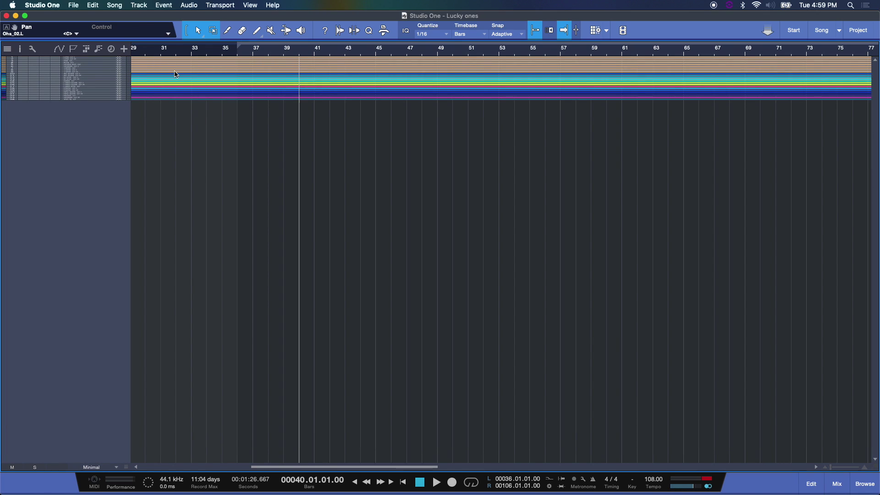
{"action": "left_click", "coordinate": [112, 468]}
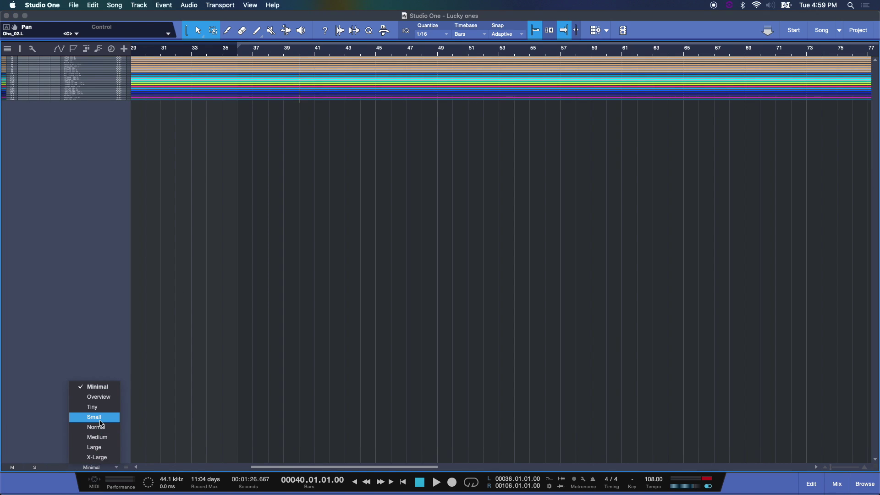
{"action": "left_click", "coordinate": [102, 418]}
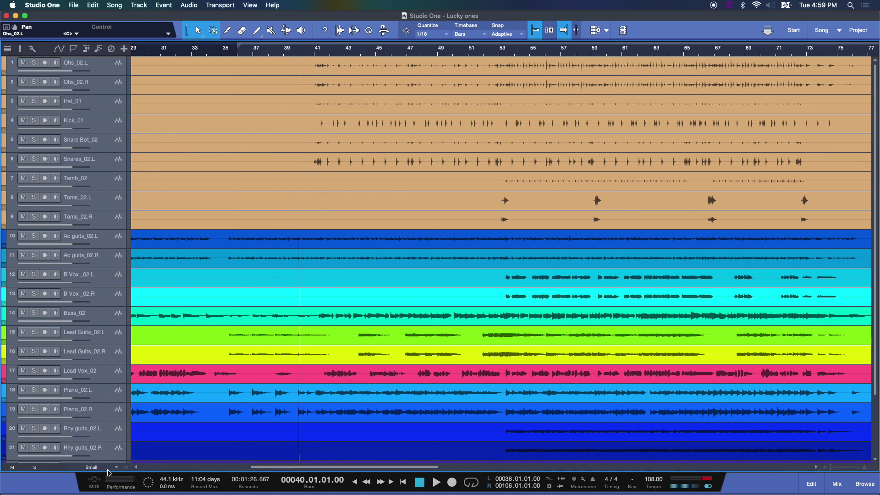
{"action": "left_click", "coordinate": [109, 468]}
{"action": "left_click", "coordinate": [97, 427]}
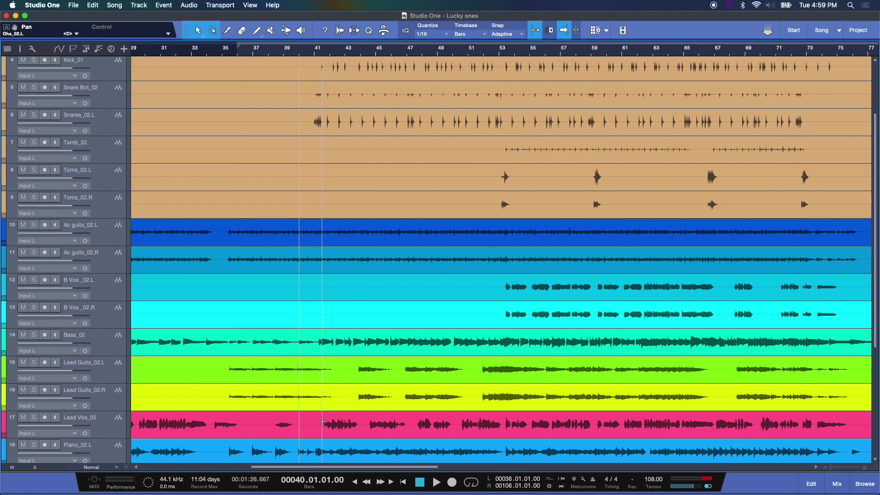
Step: Zoom to fit the whole song with Shift+Z, adjust horizontal zoom, and scroll back to bar 1
{"action": "key", "text": "shift+z"}
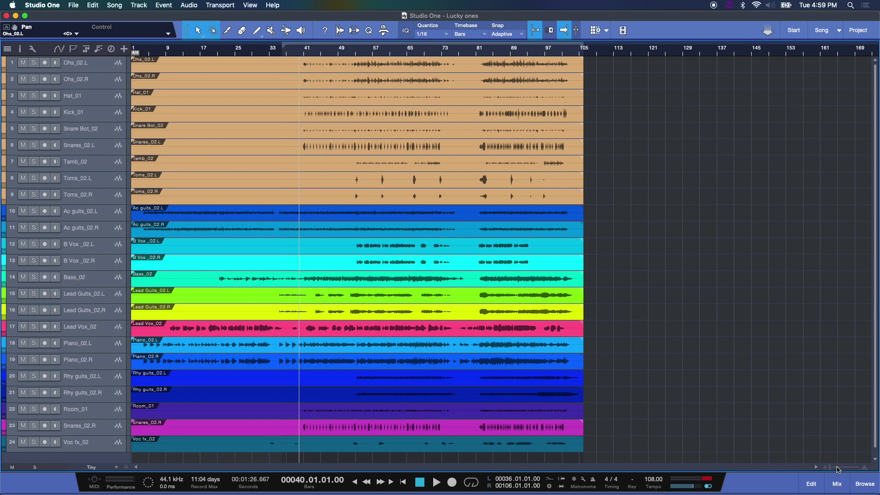
{"action": "left_click", "coordinate": [866, 468]}
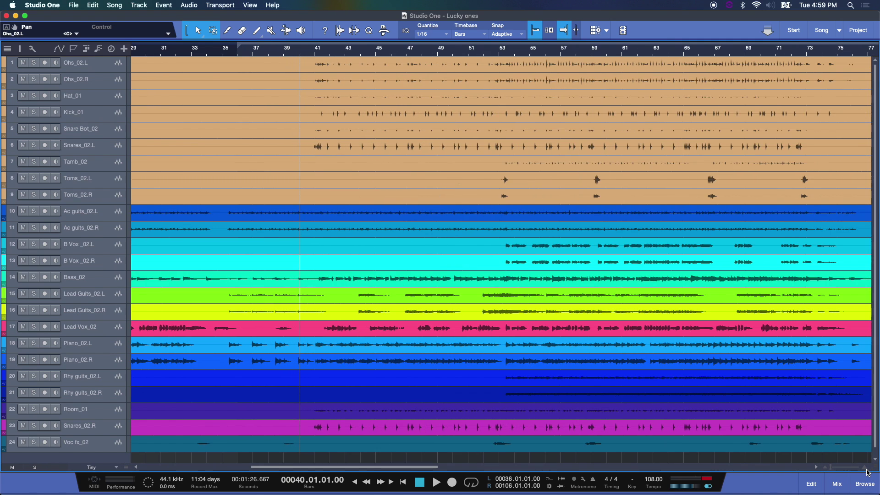
{"action": "left_click_drag", "start_coordinate": [868, 472], "coordinate": [831, 468]}
{"action": "left_click", "coordinate": [864, 468]}
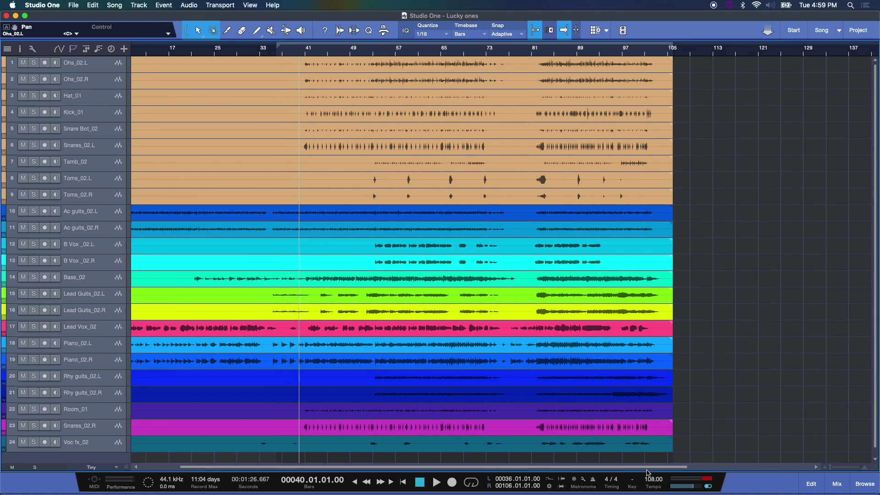
{"action": "scroll", "coordinate": [385, 383], "scroll_direction": "left", "scroll_amount": 5}
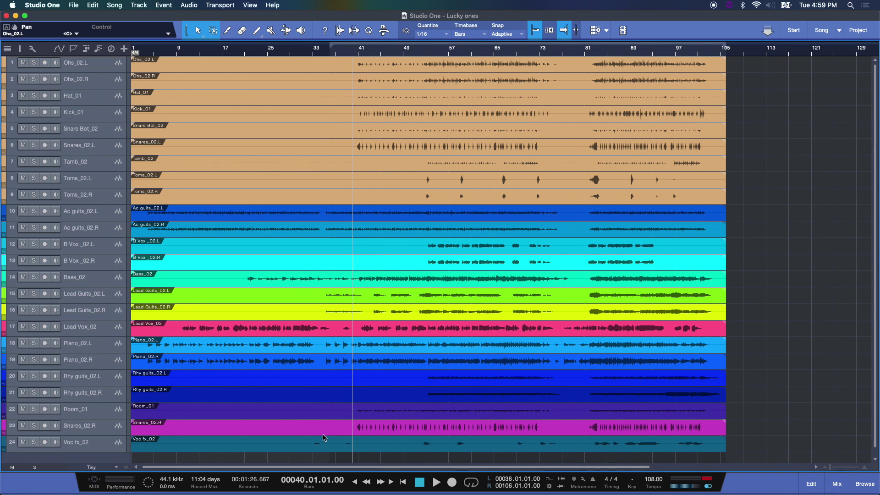
Step: Open the mixer console, then open the I/O Song Setup and cancel it unchanged
{"action": "left_click", "coordinate": [836, 485]}
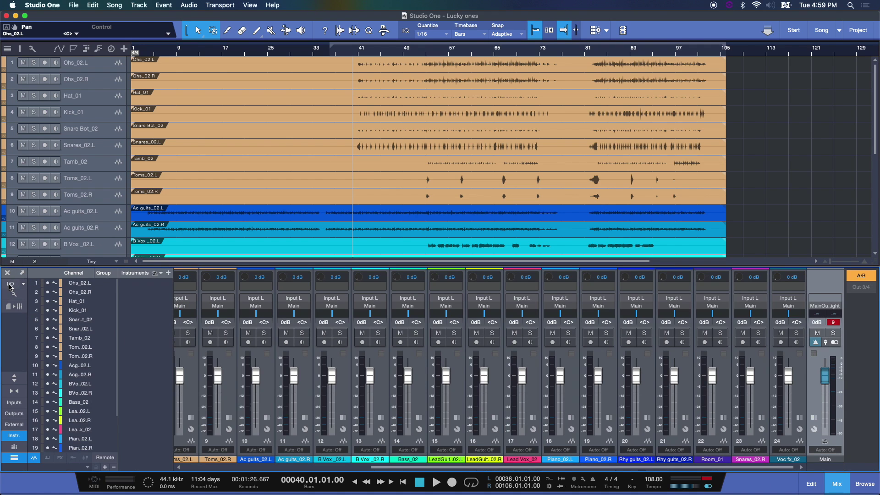
{"action": "left_click", "coordinate": [12, 285]}
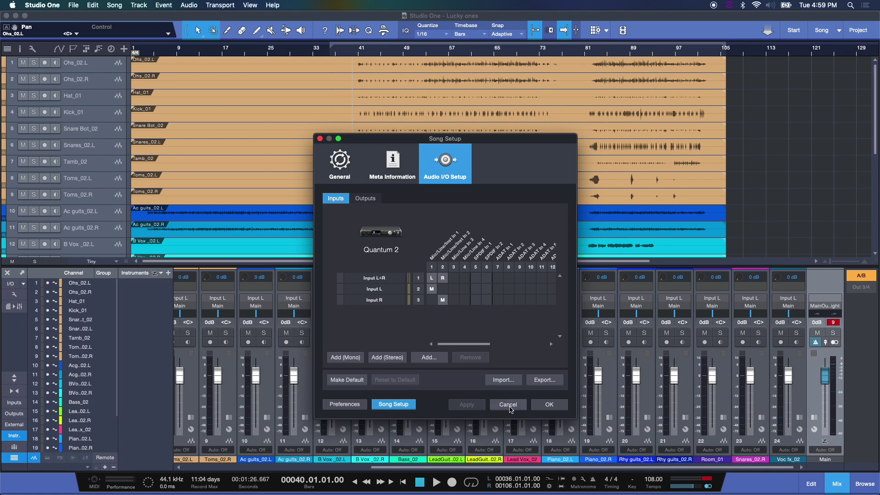
{"action": "left_click", "coordinate": [510, 405]}
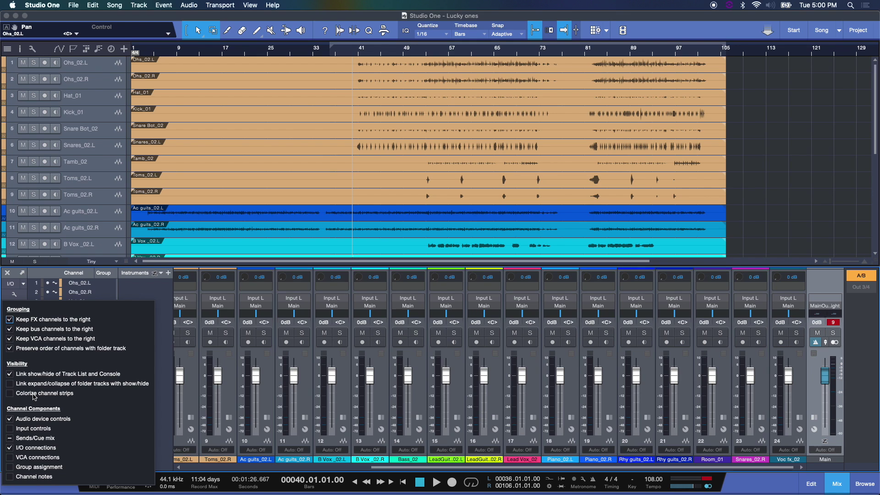
Step: Hide input controls and VCA connections, keep I/O connections shown, and enable Channel notes
{"action": "left_click", "coordinate": [10, 428]}
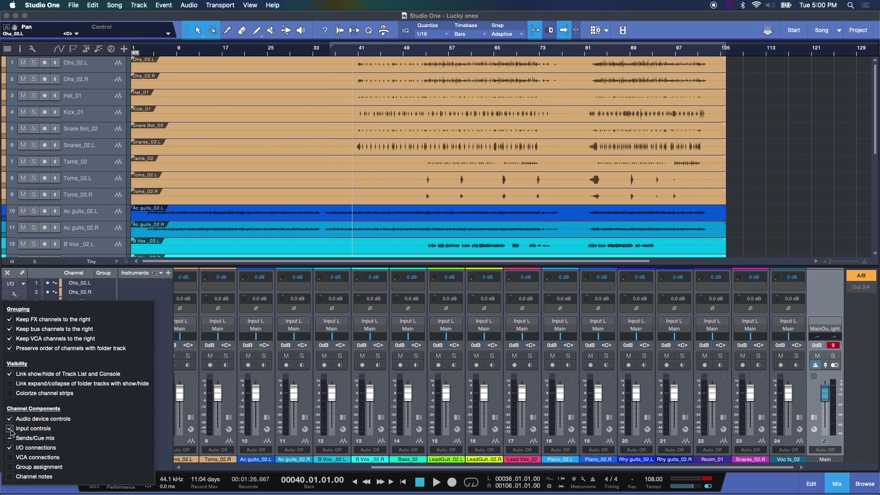
{"action": "left_click", "coordinate": [9, 428]}
{"action": "left_click", "coordinate": [9, 429]}
{"action": "left_click", "coordinate": [10, 428]}
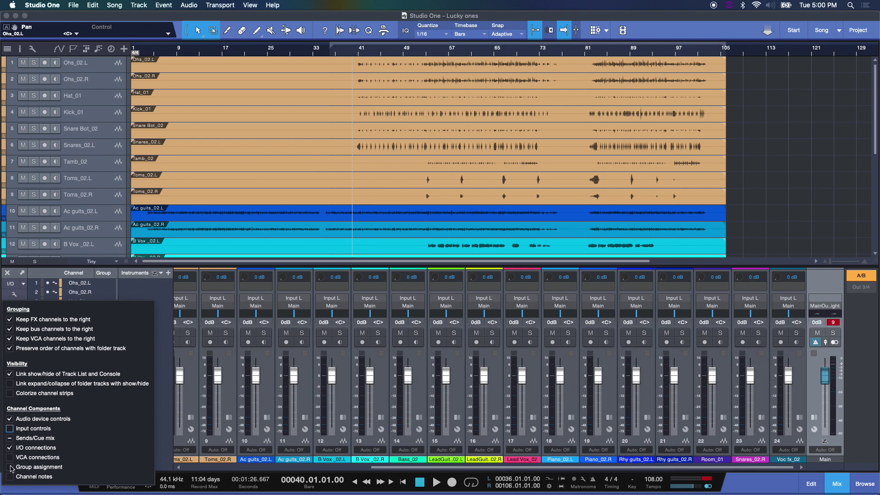
{"action": "left_click", "coordinate": [10, 448]}
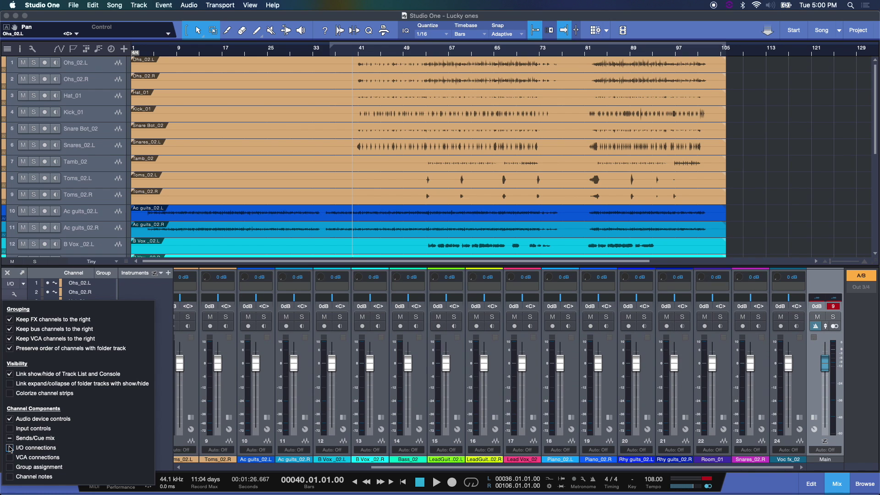
{"action": "left_click", "coordinate": [10, 448]}
{"action": "left_click", "coordinate": [10, 457]}
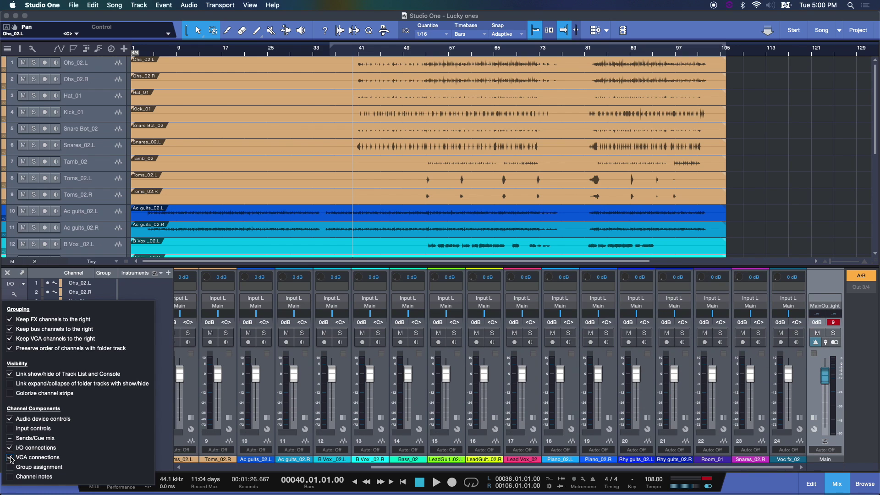
{"action": "left_click", "coordinate": [10, 457]}
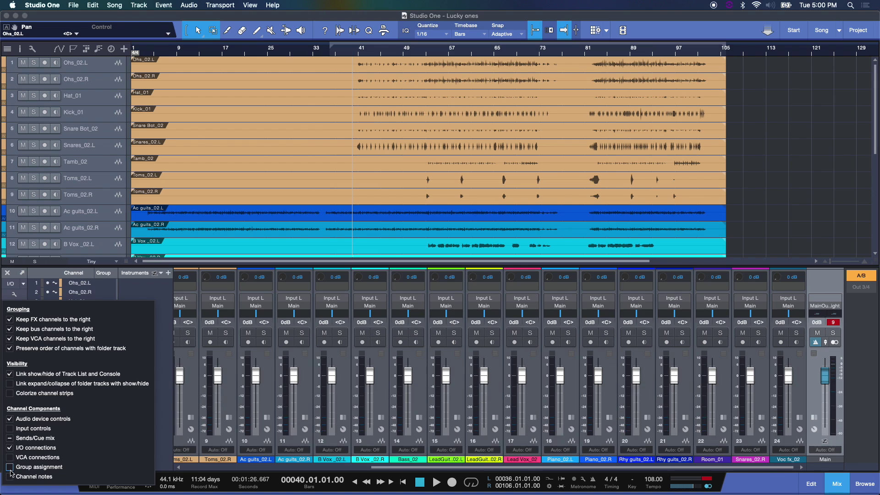
{"action": "left_click", "coordinate": [11, 478]}
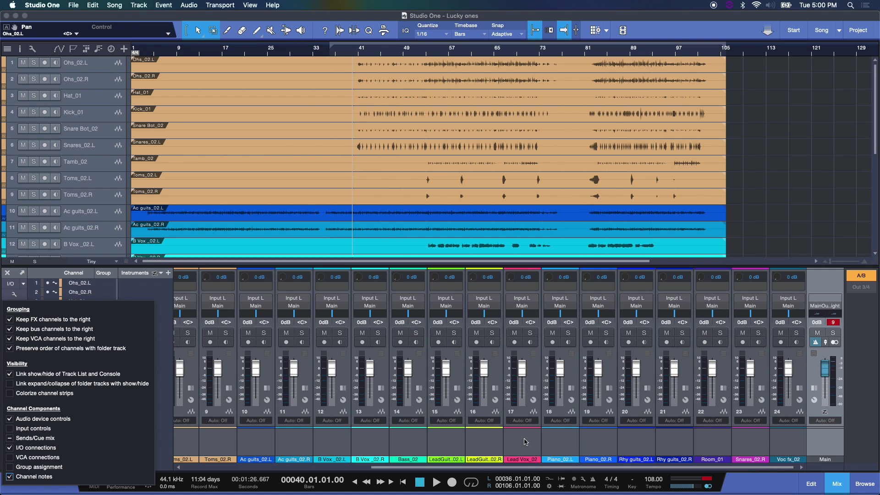
Step: Expand the console to full height, lengthen the faders, then return it to half height
{"action": "left_click", "coordinate": [16, 294]}
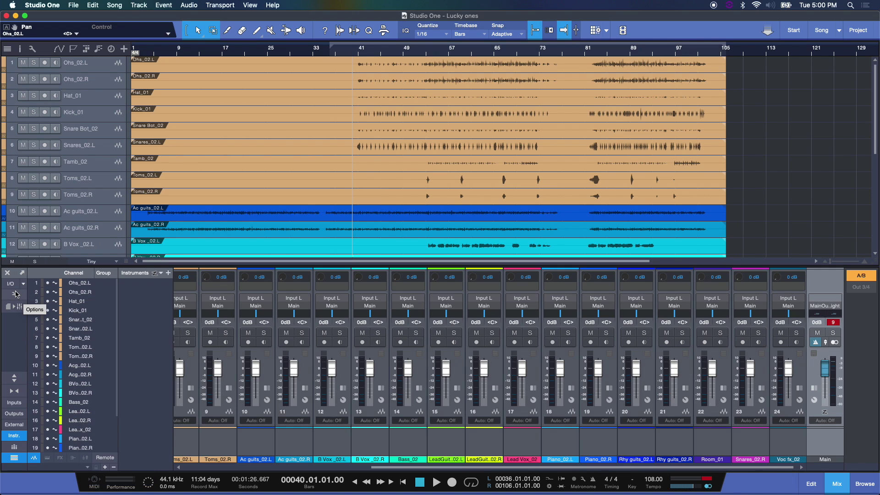
{"action": "left_click", "coordinate": [15, 378]}
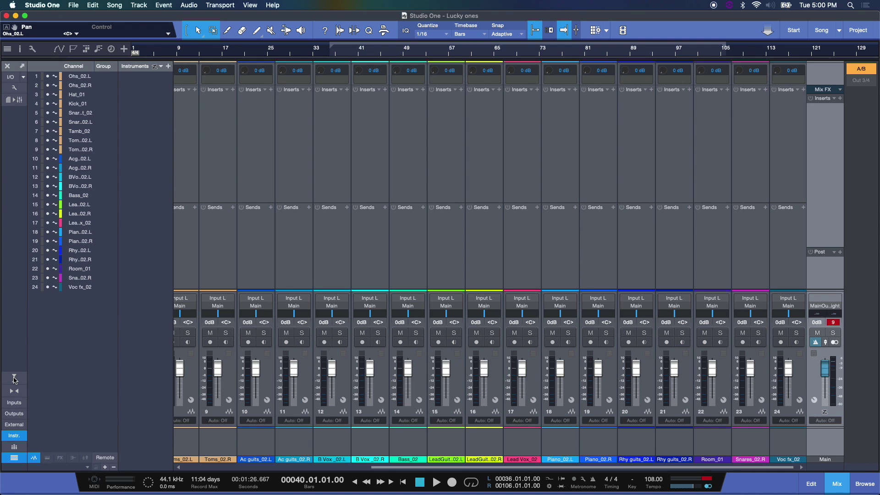
{"action": "left_click", "coordinate": [14, 378]}
{"action": "left_click", "coordinate": [14, 379]}
{"action": "left_click", "coordinate": [841, 491]}
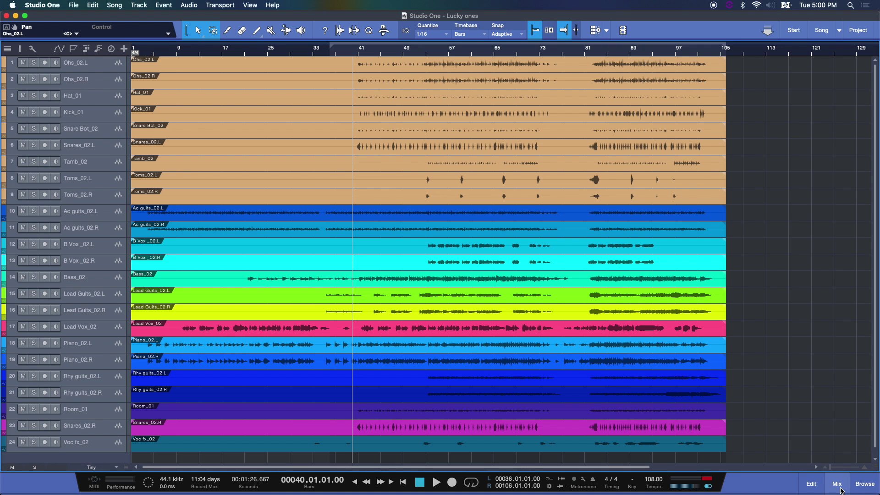
{"action": "left_click", "coordinate": [837, 485]}
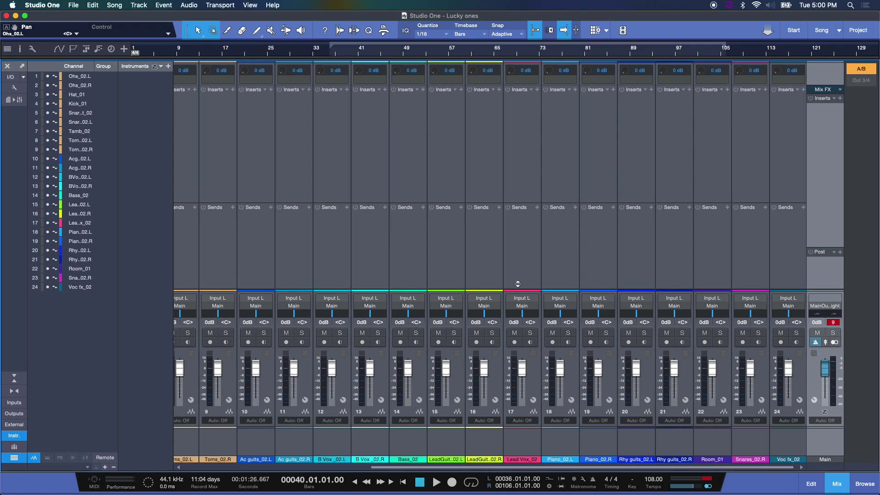
{"action": "left_click_drag", "start_coordinate": [519, 288], "coordinate": [516, 211]}
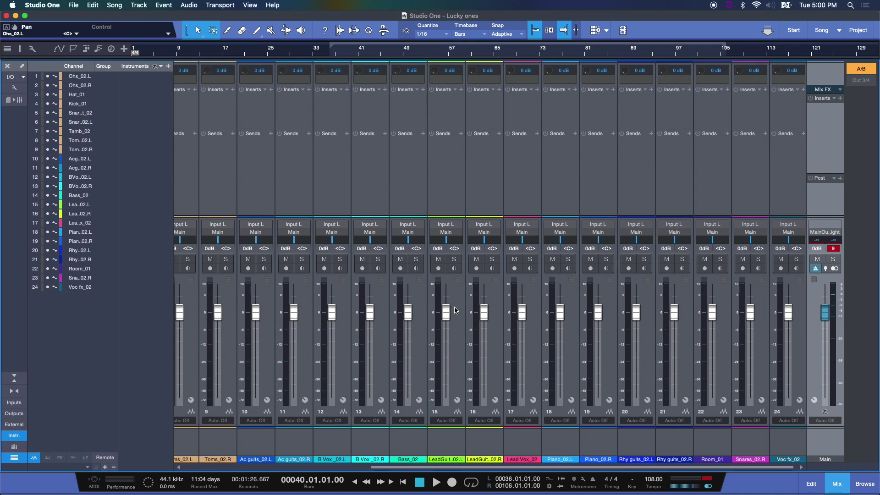
{"action": "left_click", "coordinate": [14, 378]}
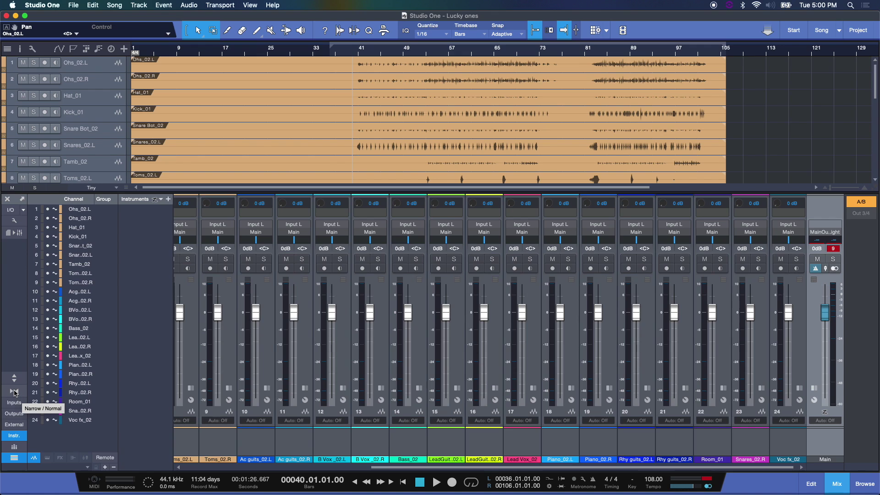
Step: Switch to narrow channel strips, play from bar 57 then stop, and show the Inputs channels
{"action": "left_click", "coordinate": [14, 392]}
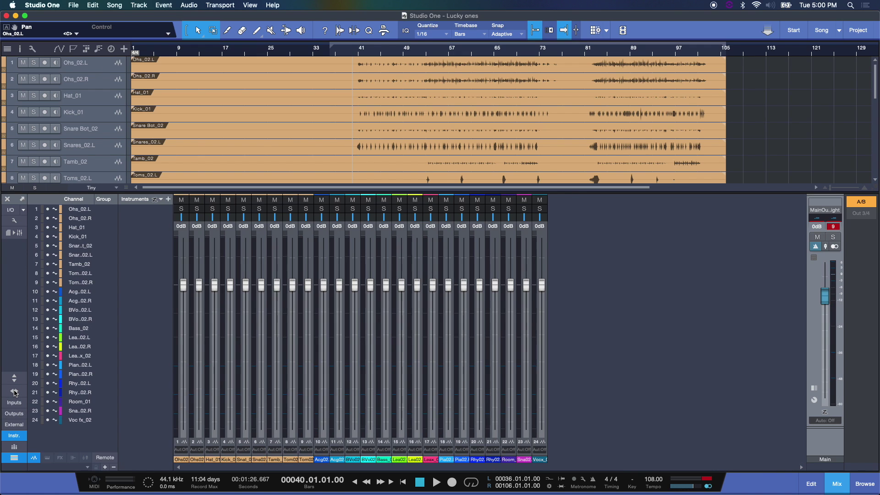
{"action": "left_click", "coordinate": [454, 51]}
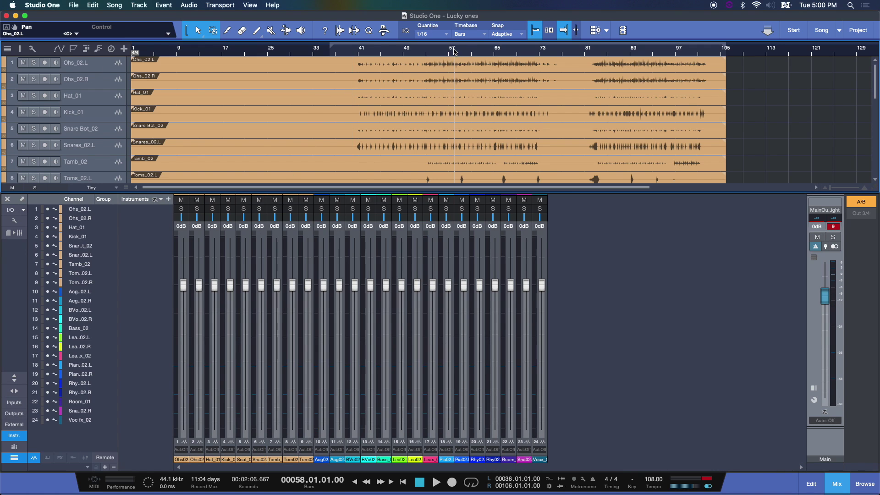
{"action": "key", "text": "space"}
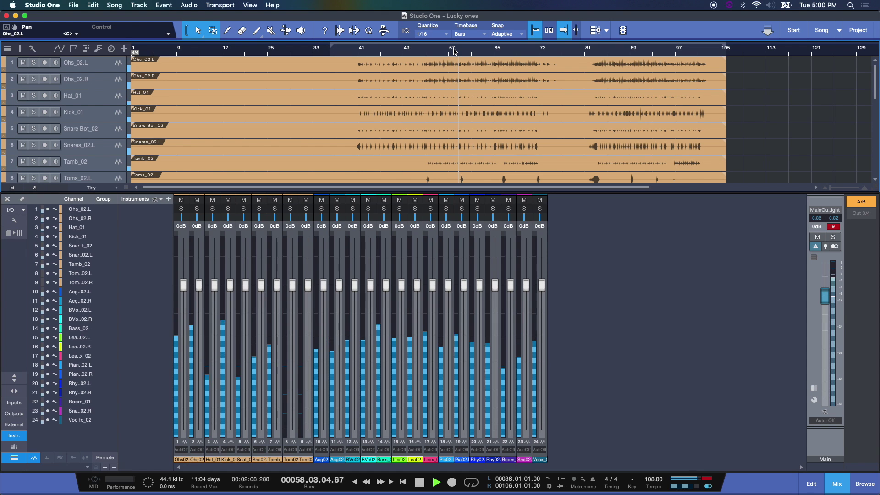
{"action": "left_click", "coordinate": [15, 393]}
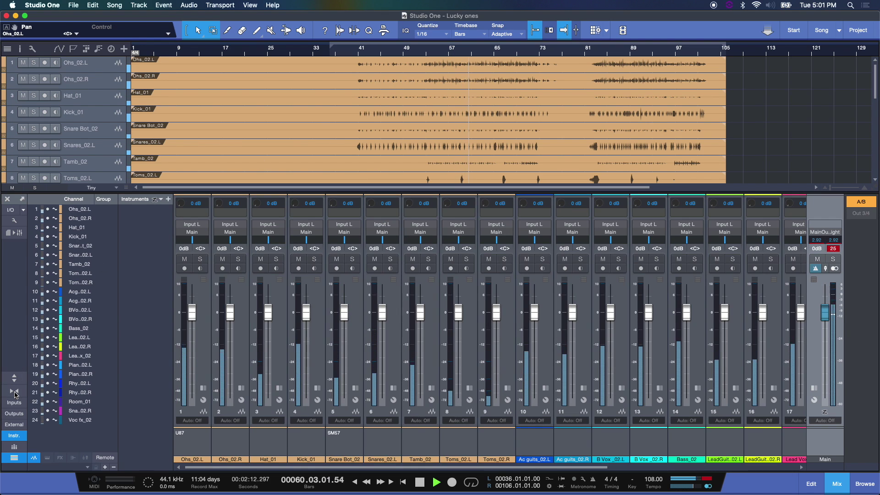
{"action": "left_click", "coordinate": [16, 392]}
{"action": "left_click", "coordinate": [16, 392]}
{"action": "left_click", "coordinate": [16, 393]}
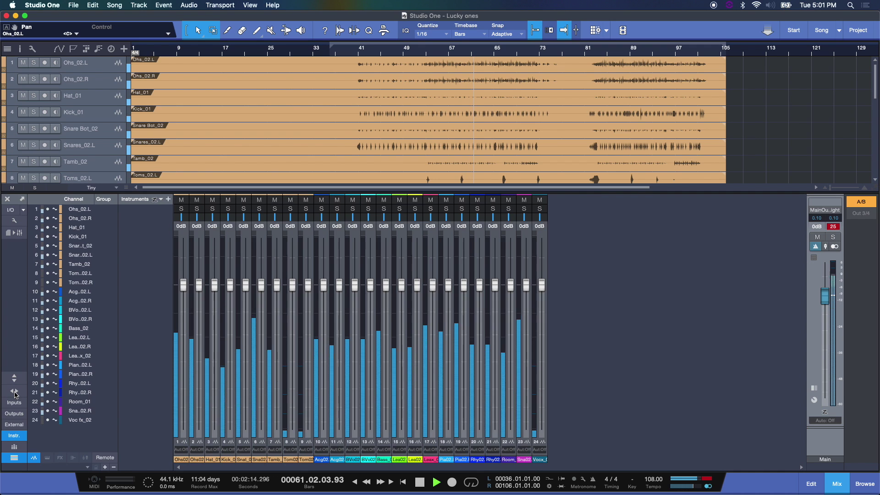
{"action": "key", "text": "space"}
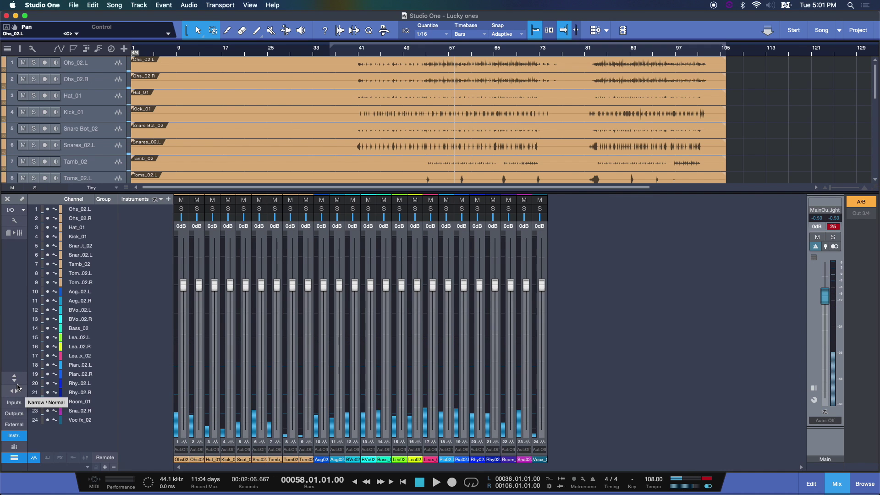
{"action": "left_click", "coordinate": [14, 403]}
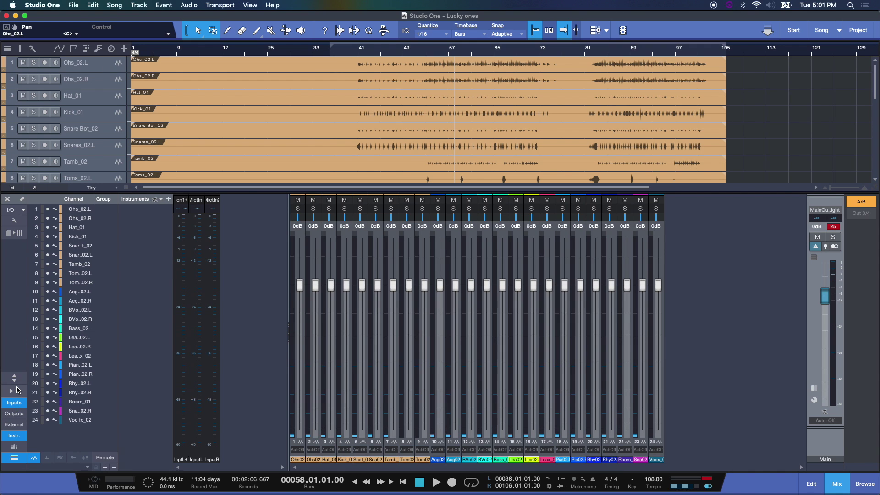
Step: Return the mixer to normal-width strips and hide the input channels panel
{"action": "left_click", "coordinate": [14, 391]}
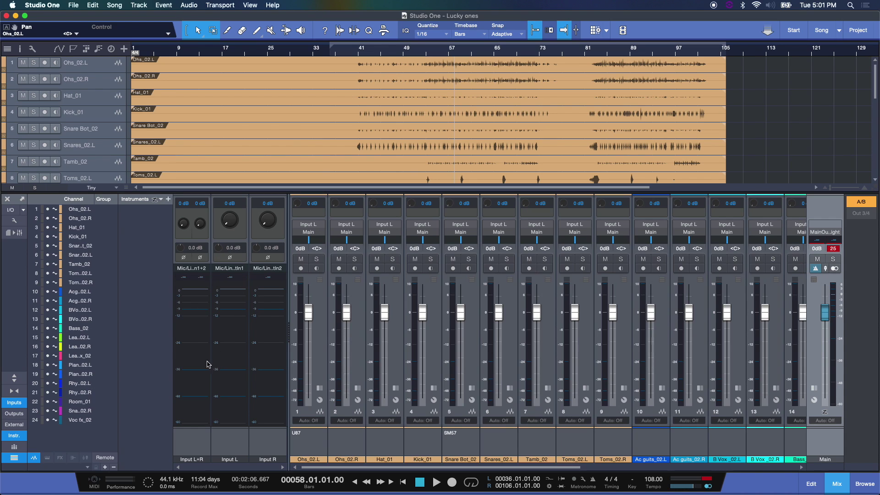
{"action": "left_click", "coordinate": [14, 437]}
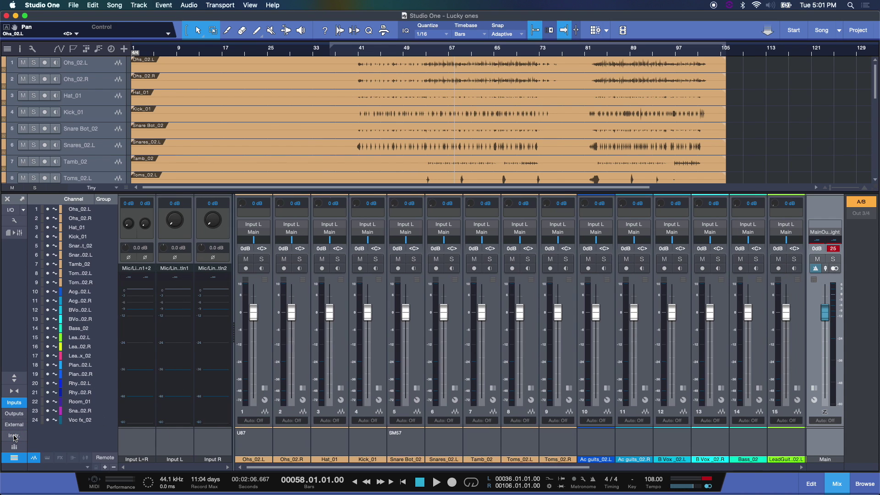
{"action": "left_click", "coordinate": [13, 437]}
{"action": "left_click", "coordinate": [14, 402]}
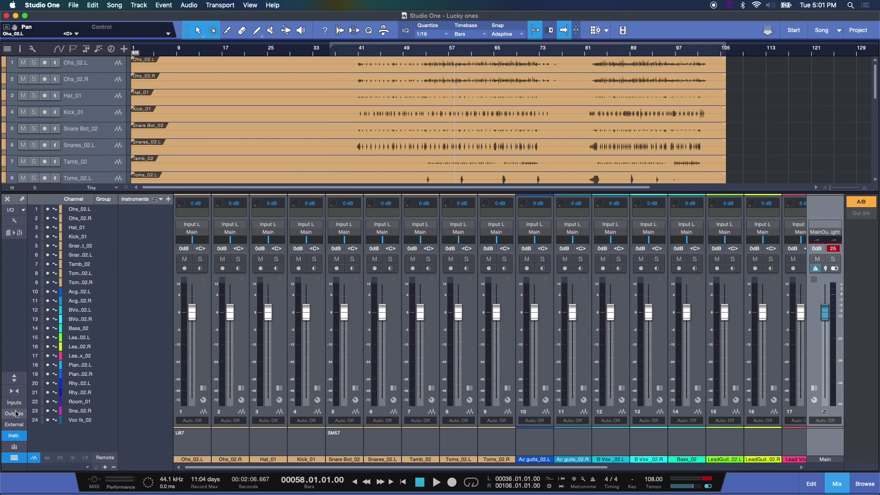
Step: Try the Outputs panel, then show the External Devices and Instruments panels in the mixer
{"action": "left_click", "coordinate": [16, 413]}
{"action": "left_click", "coordinate": [15, 413]}
{"action": "left_click", "coordinate": [15, 414]}
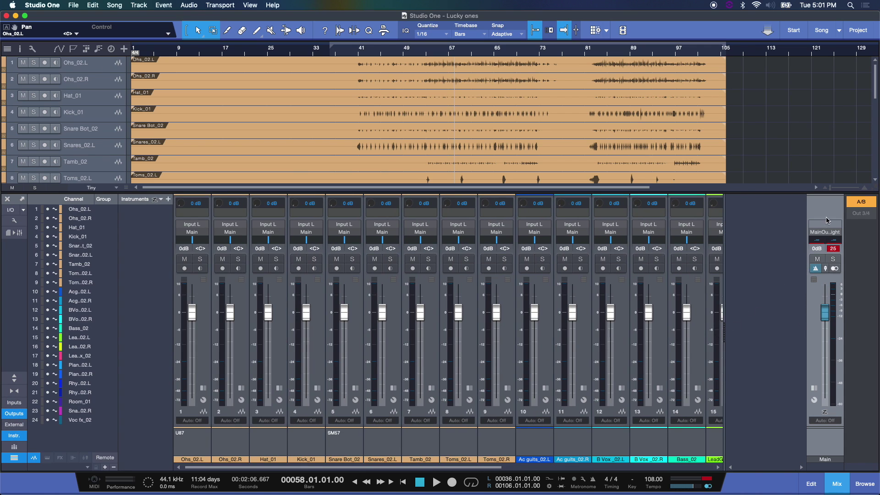
{"action": "left_click", "coordinate": [23, 414]}
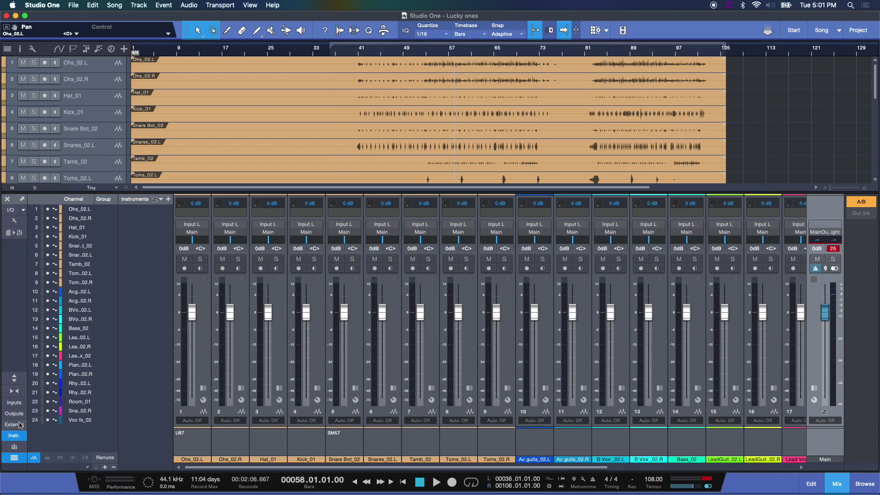
{"action": "left_click", "coordinate": [19, 425]}
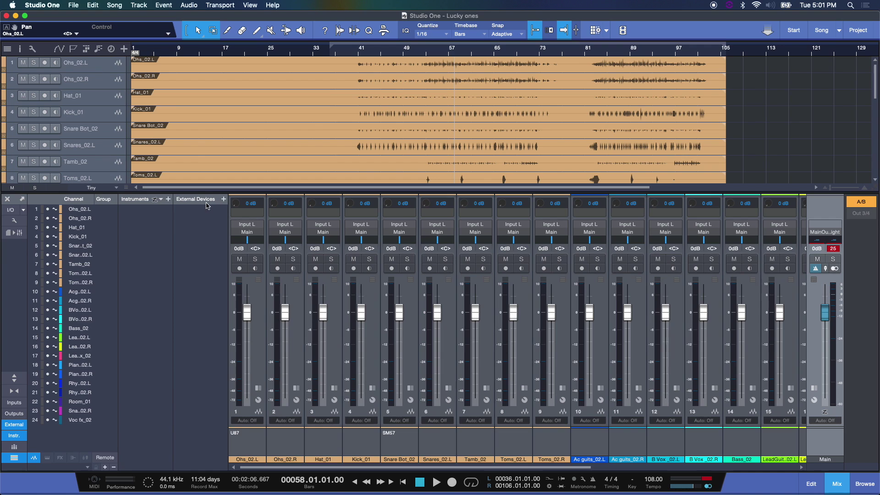
{"action": "left_click", "coordinate": [16, 425]}
{"action": "left_click", "coordinate": [15, 438]}
{"action": "left_click", "coordinate": [15, 436]}
Step: Bring up the mixer's channel list and select the Lead Vox_02 track
{"action": "left_click", "coordinate": [15, 458]}
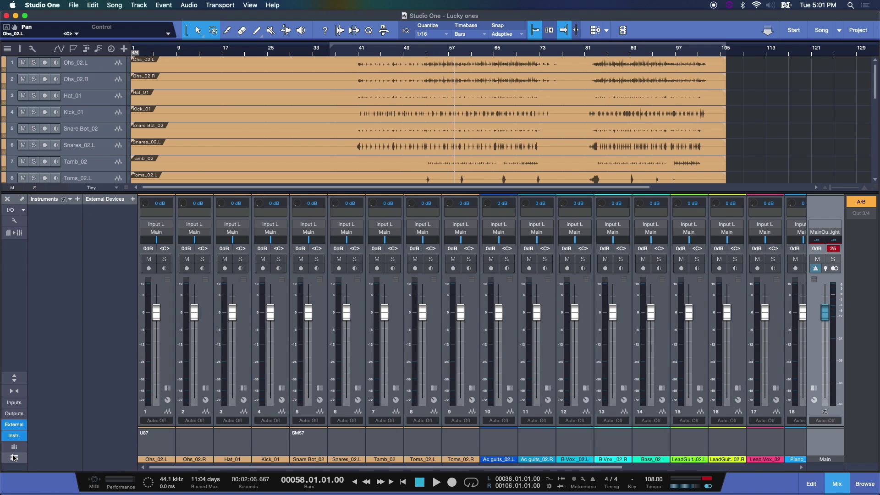
{"action": "left_click", "coordinate": [14, 458]}
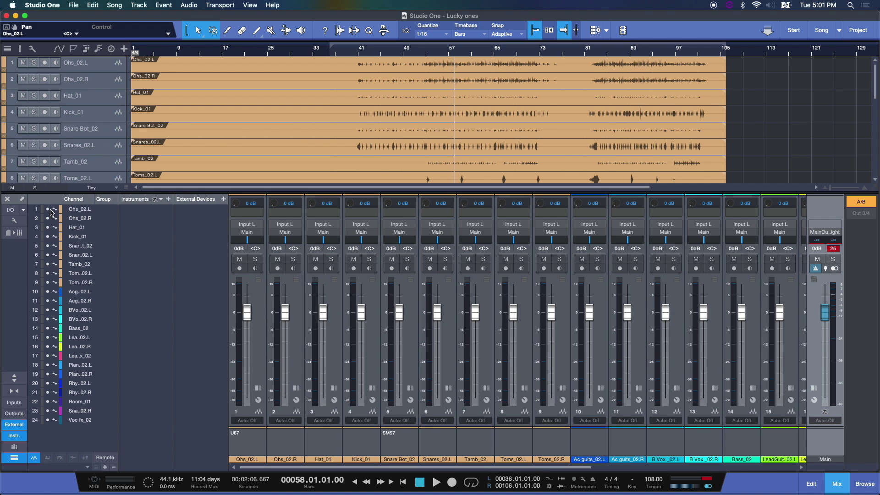
{"action": "scroll", "coordinate": [193, 110], "scroll_direction": "down", "scroll_amount": 10}
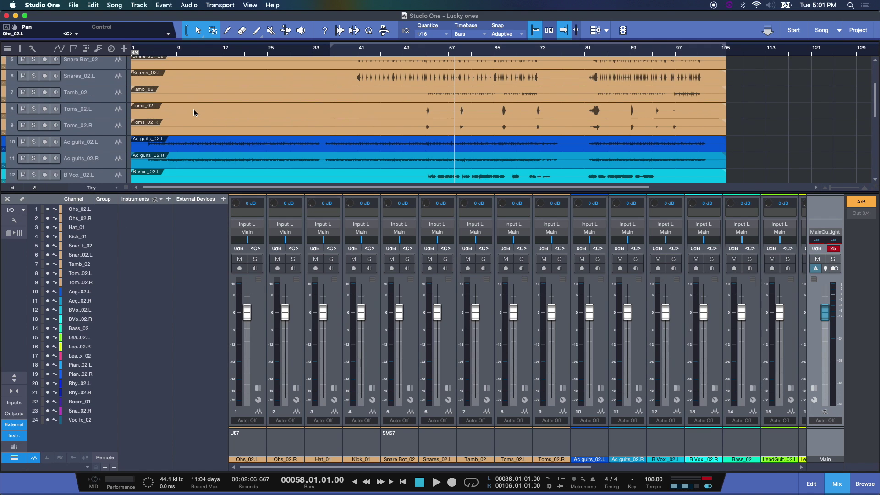
{"action": "scroll", "coordinate": [193, 113], "scroll_direction": "up", "scroll_amount": 3}
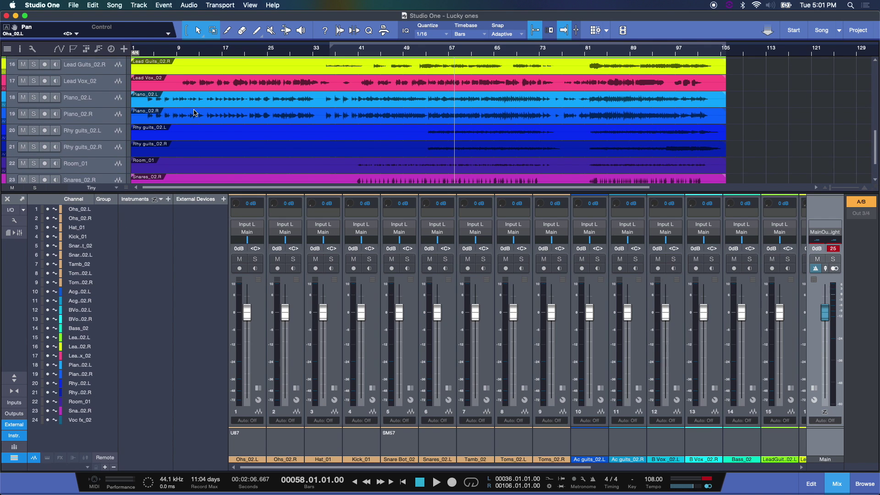
{"action": "left_click", "coordinate": [99, 94]}
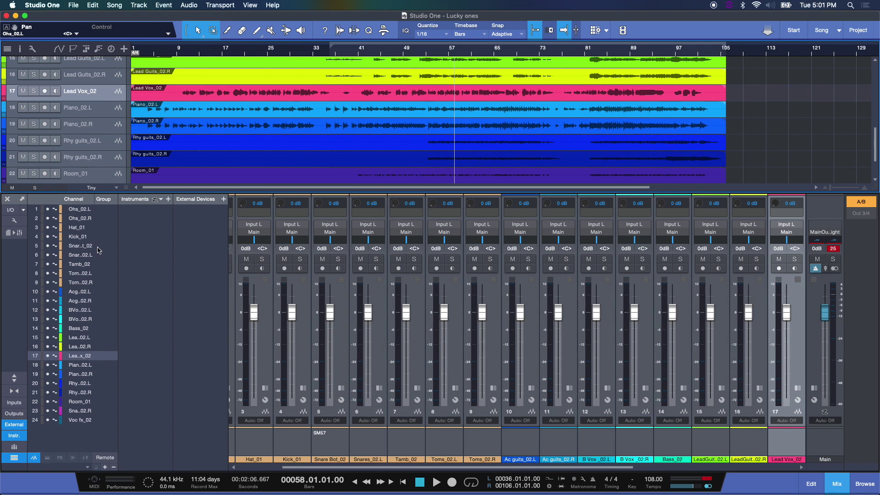
Step: Toggle Lead Vox_02's visibility off and on, leaving it visible, then hide the channel list
{"action": "left_click", "coordinate": [48, 356]}
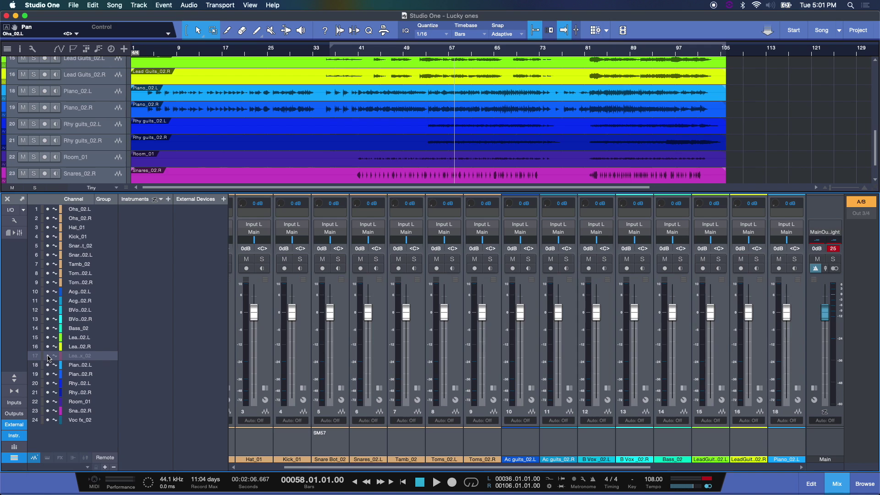
{"action": "left_click", "coordinate": [48, 356]}
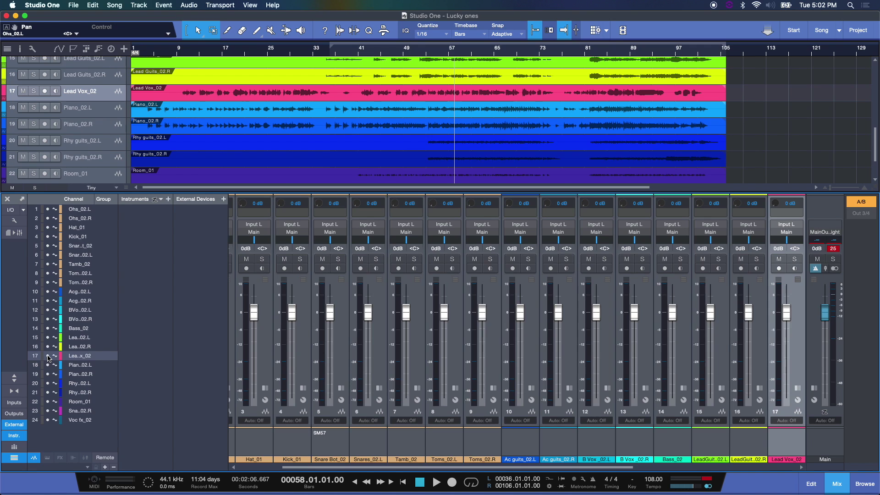
{"action": "left_click", "coordinate": [48, 356]}
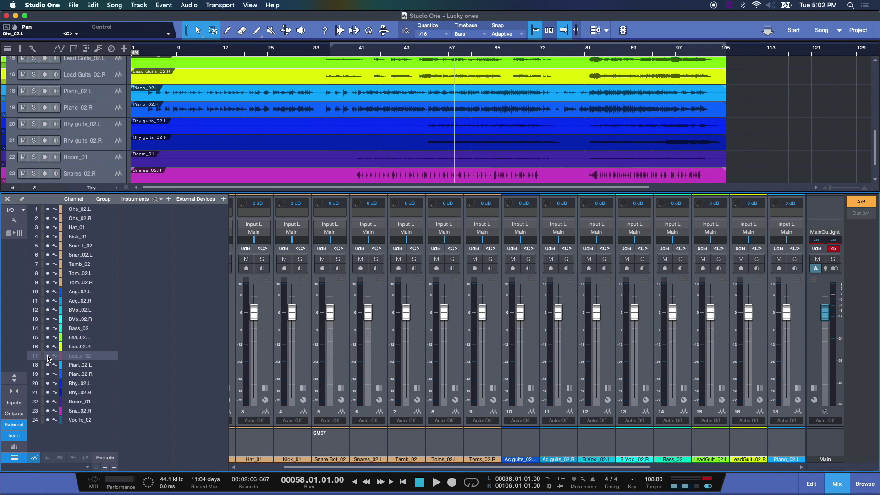
{"action": "left_click", "coordinate": [48, 356]}
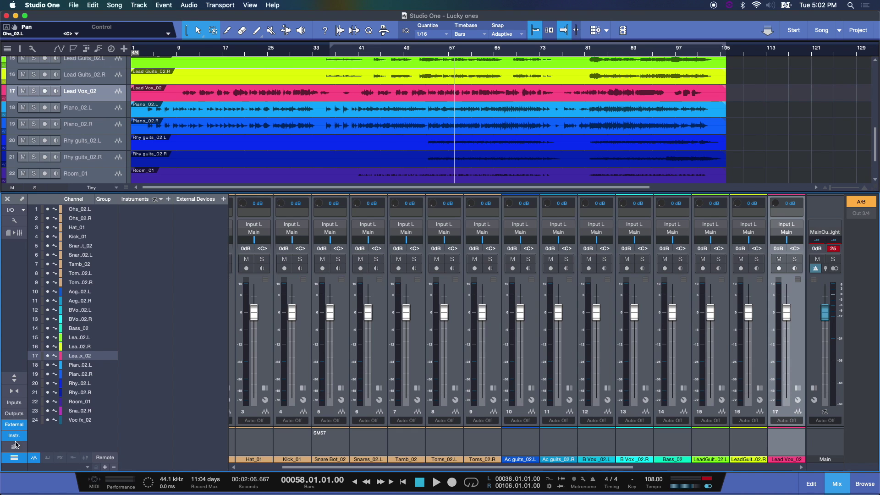
{"action": "left_click", "coordinate": [14, 457]}
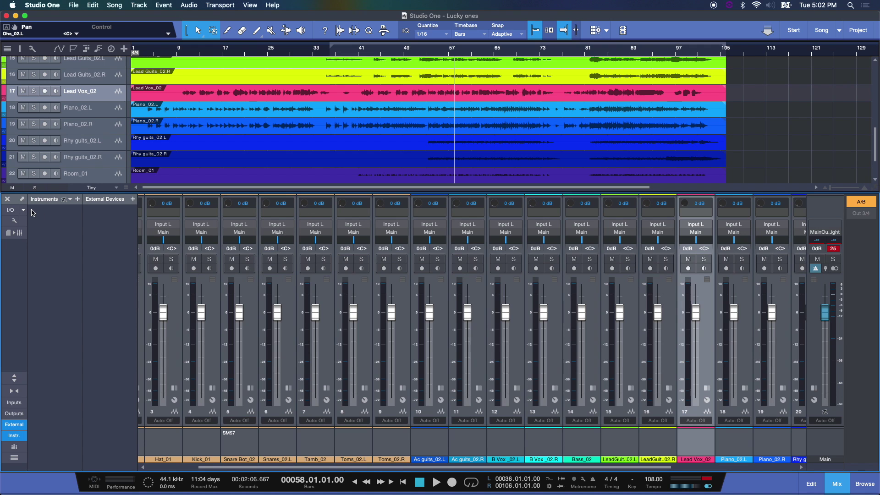
Step: Close the console, reopen it via View > Console, and float it full-screen with Alt+F3
{"action": "left_click", "coordinate": [7, 199]}
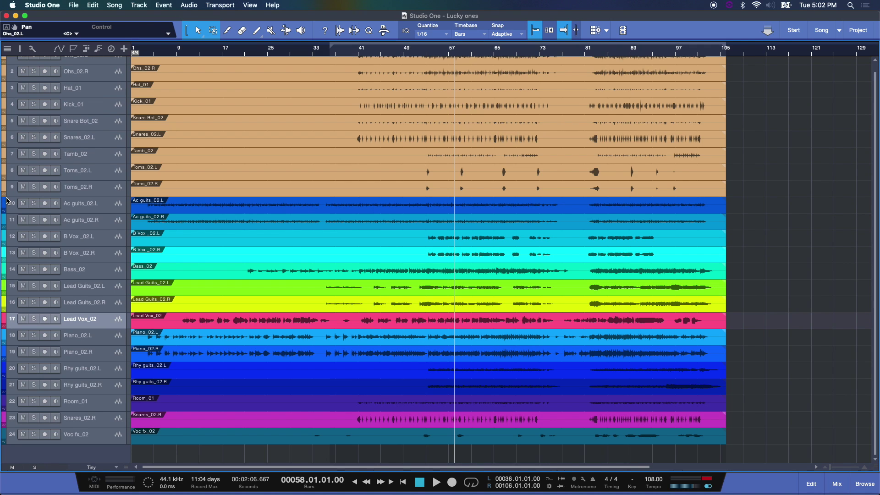
{"action": "left_click", "coordinate": [250, 5]}
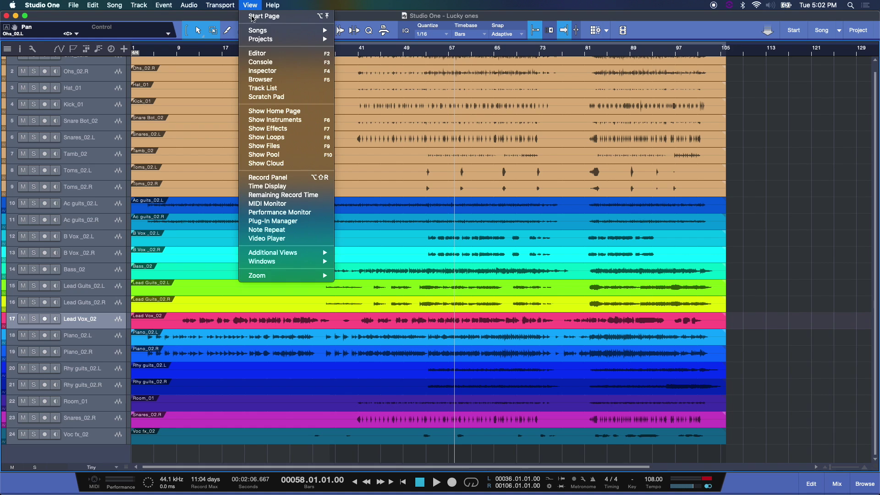
{"action": "left_click", "coordinate": [264, 63]}
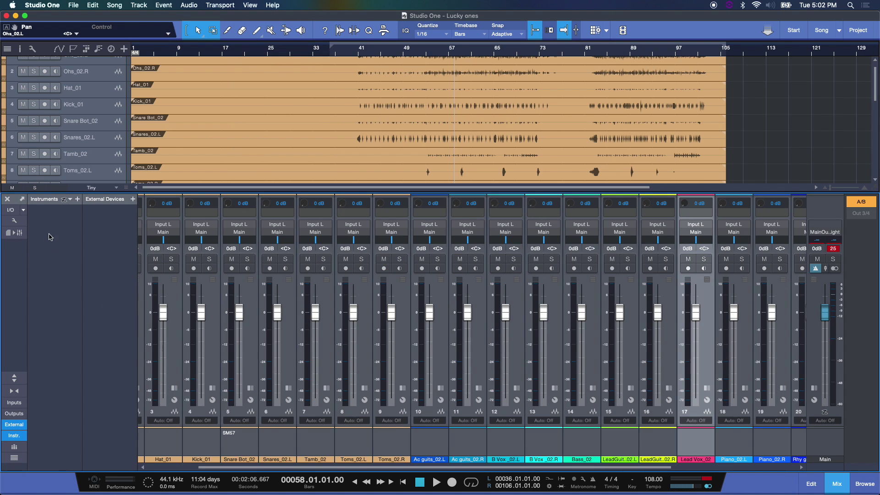
{"action": "key", "text": "alt+F3"}
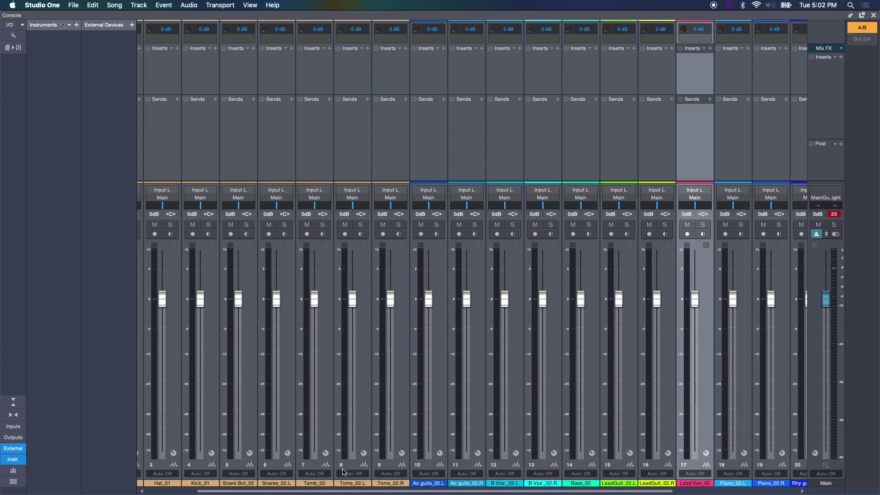
Step: Dock the detached Console back into the Lucky ones song window below the arrangement
{"action": "left_click", "coordinate": [851, 16]}
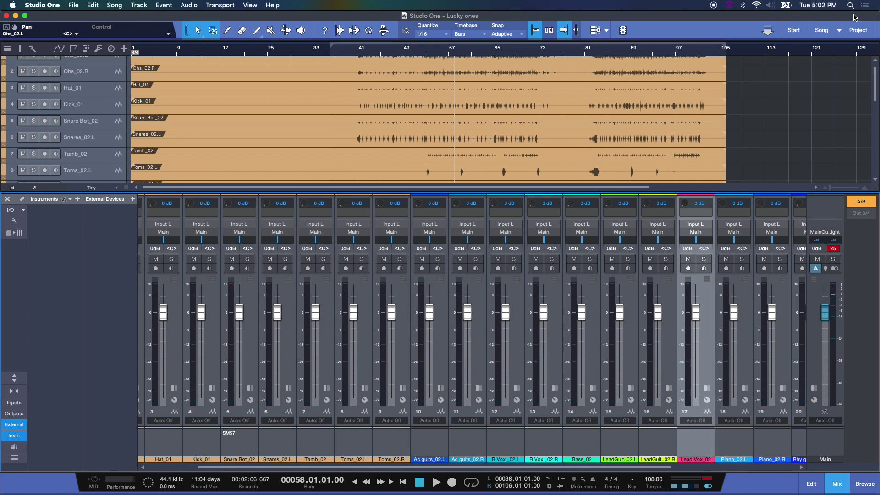